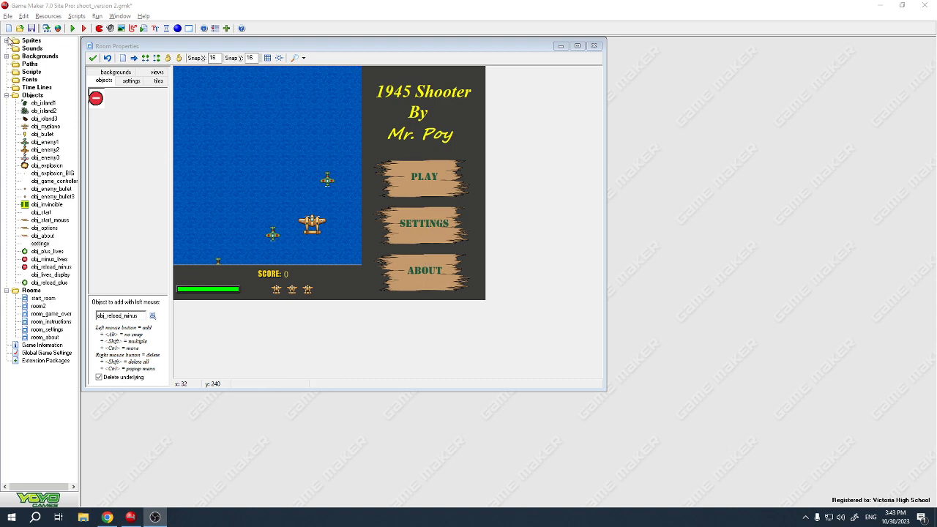
# - Expand the Sprites folder in the resource tree and select spr_options
pyautogui.click(6, 40)
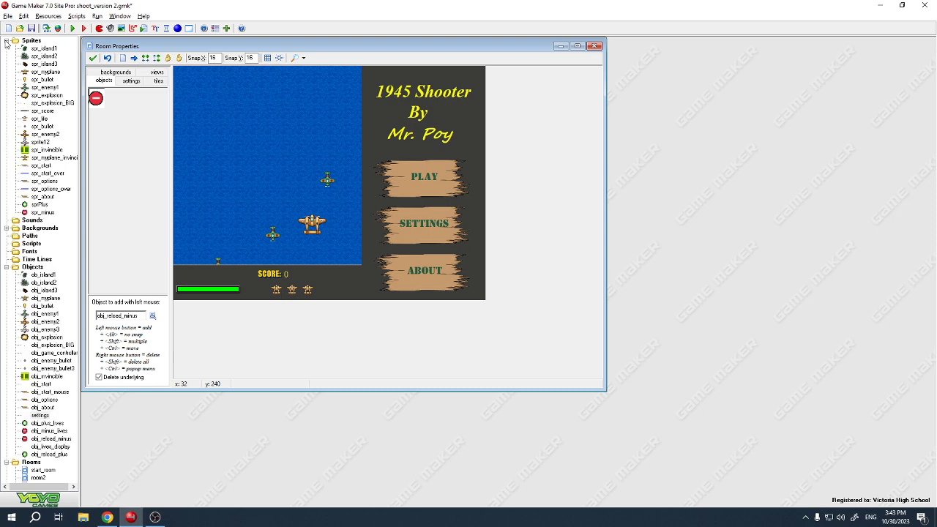
pyautogui.click(46, 182)
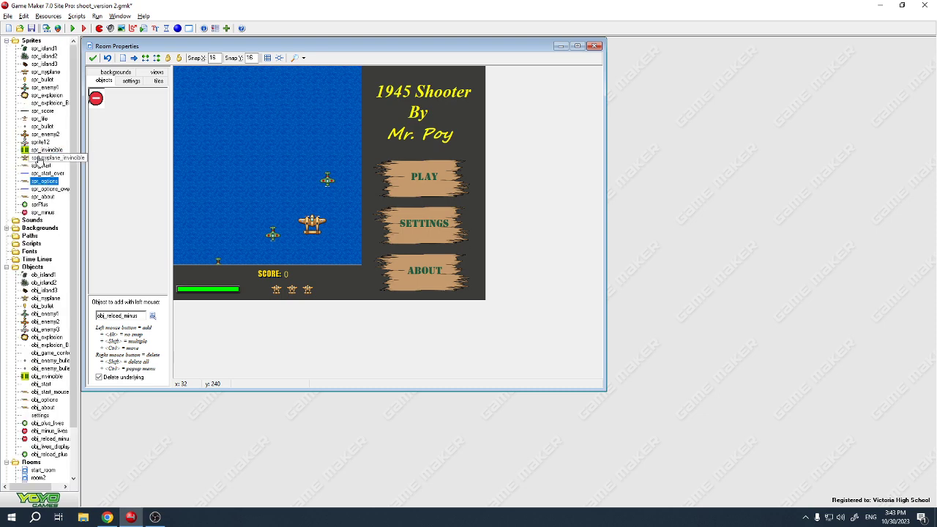
# - Open spr_start, enlarge its window, view its two PLAY button images, then close it
pyautogui.doubleClick(42, 167)
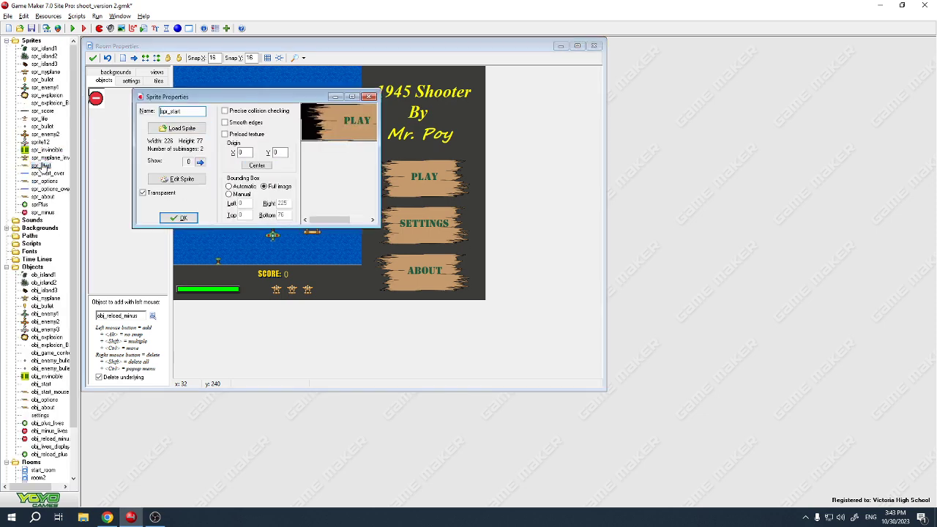
pyautogui.moveTo(380, 225); pyautogui.dragTo(627, 347)
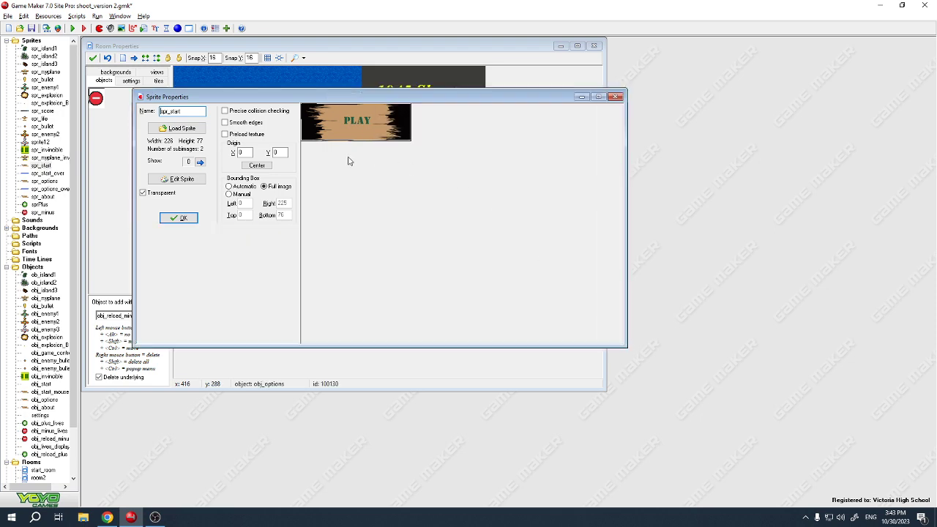
pyautogui.click(176, 179)
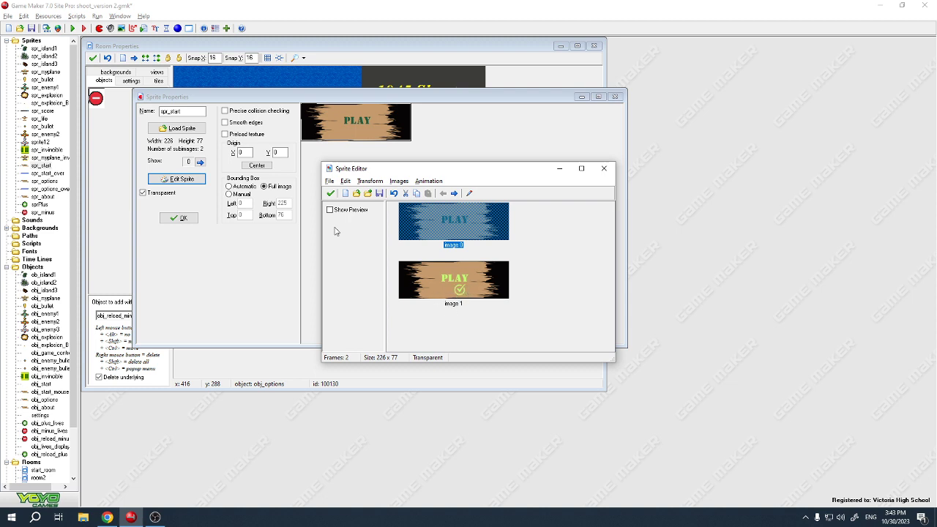
pyautogui.click(331, 194)
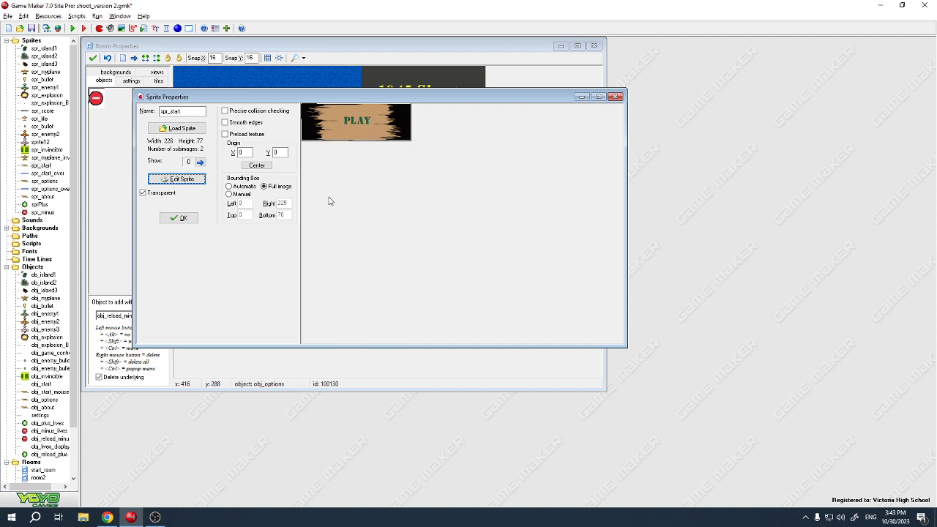
pyautogui.click(164, 218)
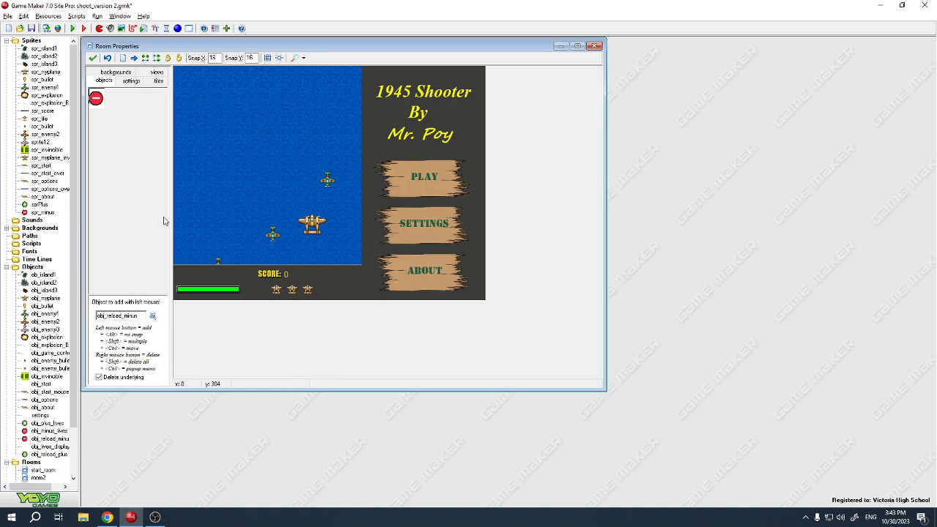
# - Open obj_options' properties and reposition the window
pyautogui.doubleClick(44, 400)
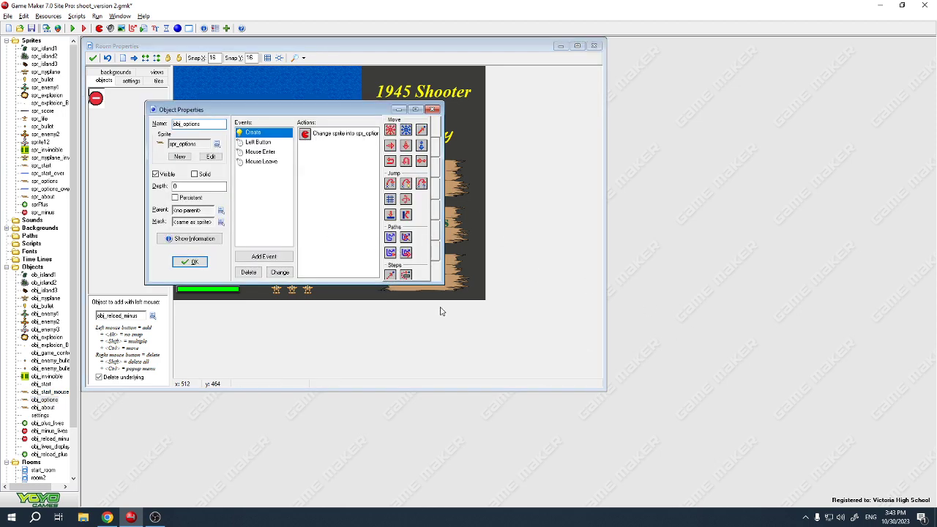
pyautogui.moveTo(279, 109); pyautogui.dragTo(396, 272)
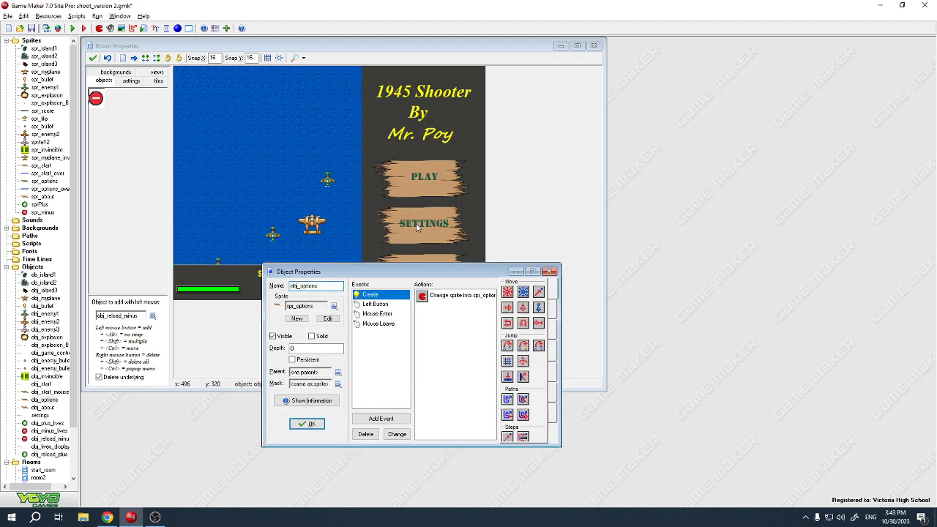
pyautogui.doubleClick(319, 286)
pyautogui.moveTo(371, 266); pyautogui.dragTo(319, 212)
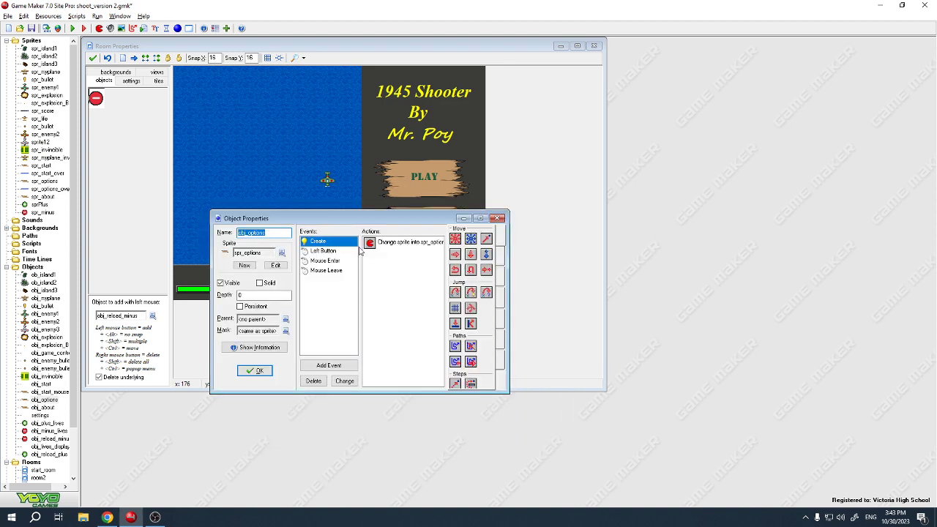
# - Confirm the Create event's Change Sprite uses spr_options, then view the Left Button event
pyautogui.doubleClick(399, 247)
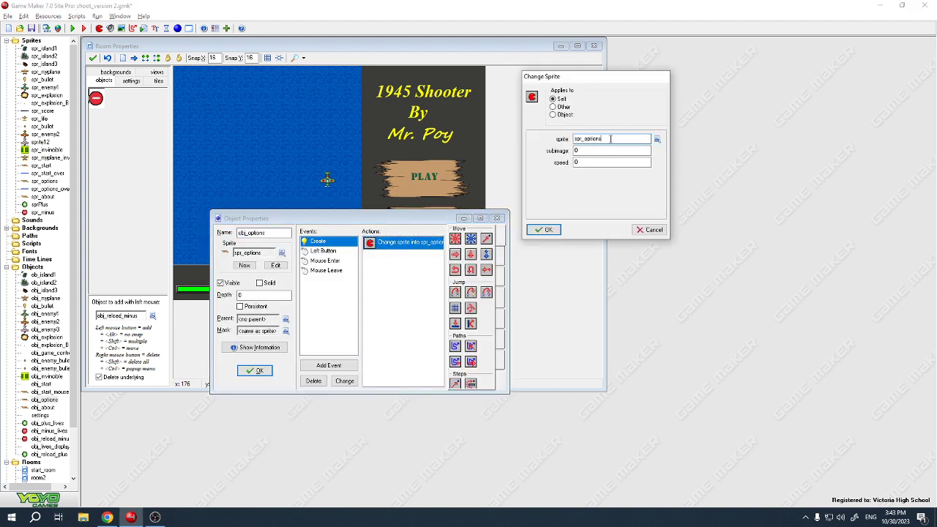
pyautogui.doubleClick(610, 138)
pyautogui.click(543, 232)
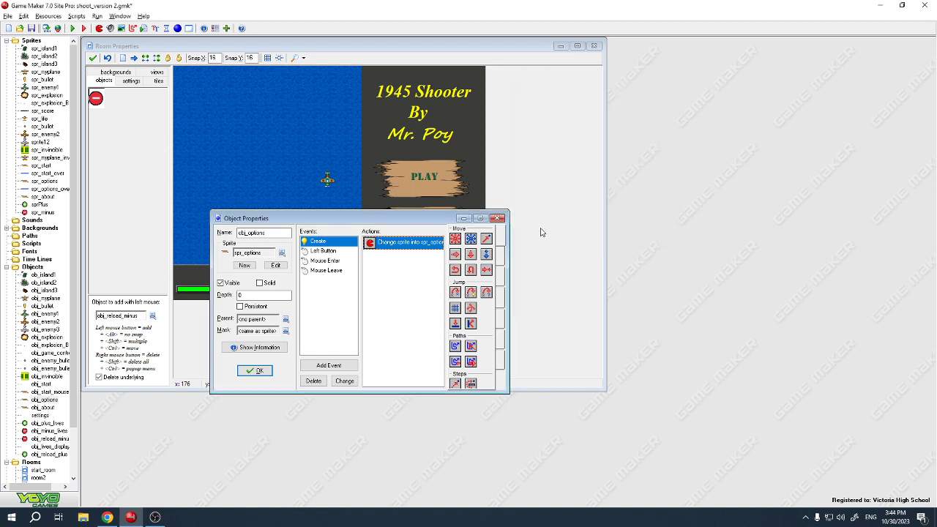
pyautogui.click(334, 250)
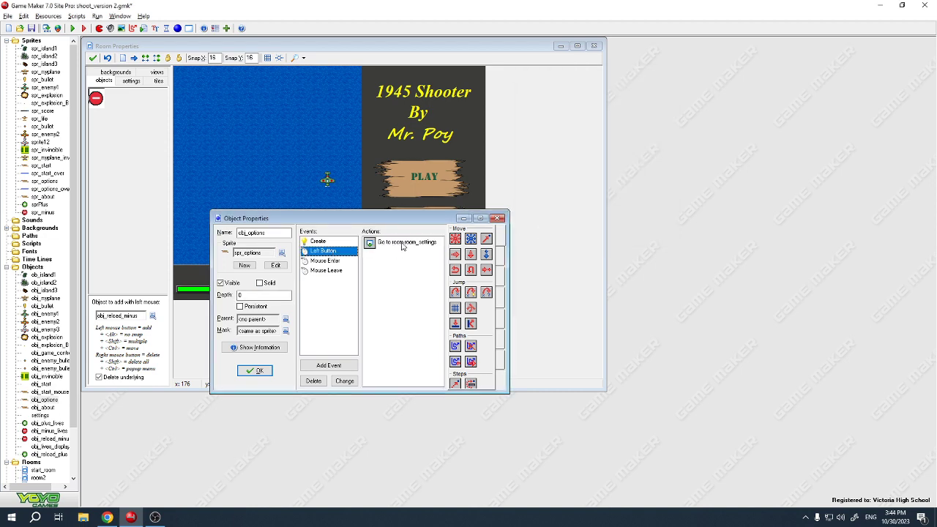
pyautogui.click(402, 245)
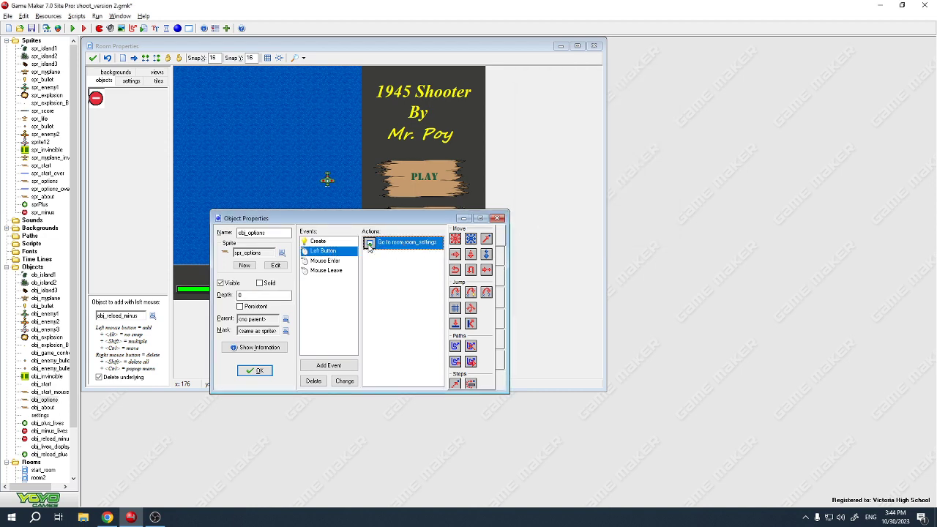
pyautogui.click(499, 260)
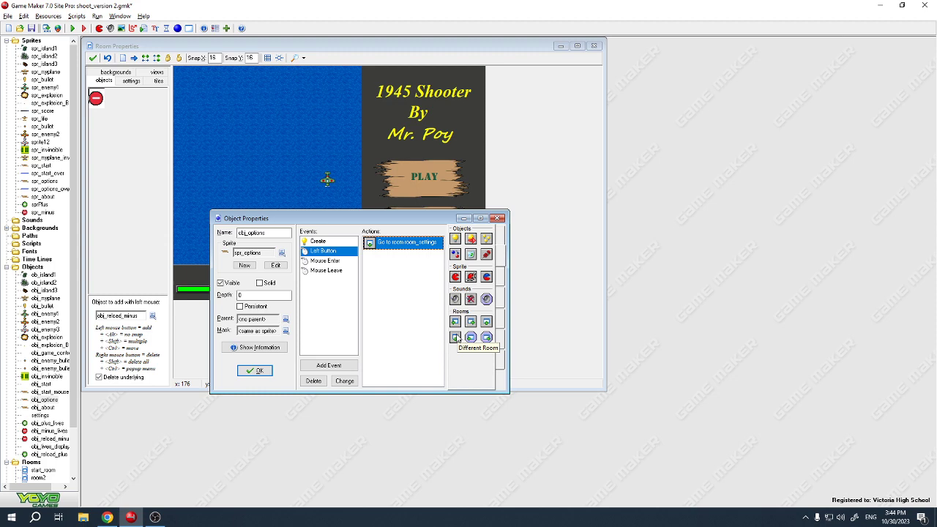
pyautogui.moveTo(455, 339); pyautogui.dragTo(409, 281)
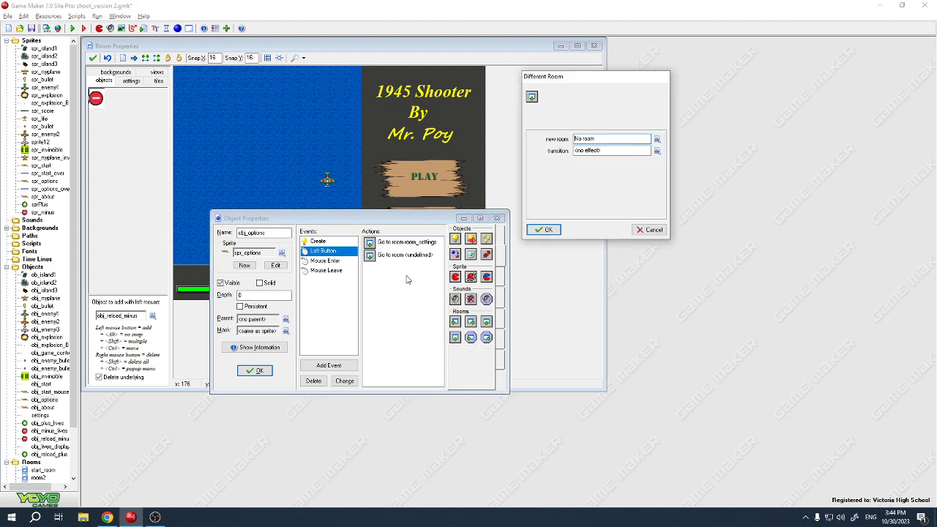
pyautogui.click(657, 139)
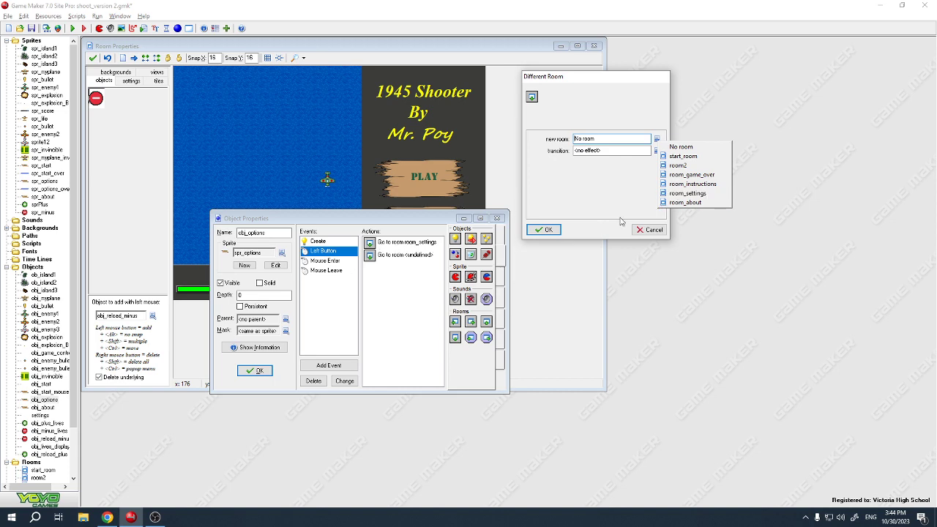
pyautogui.click(648, 230)
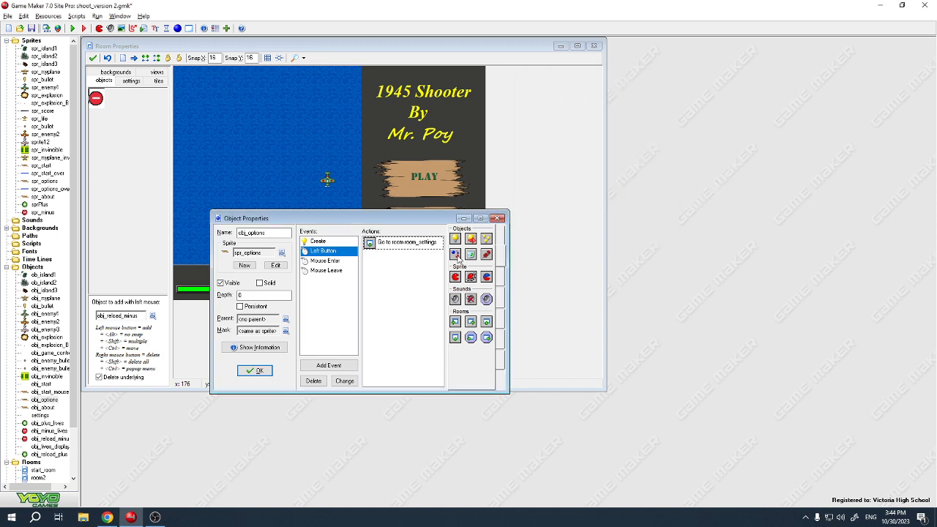
pyautogui.click(371, 245)
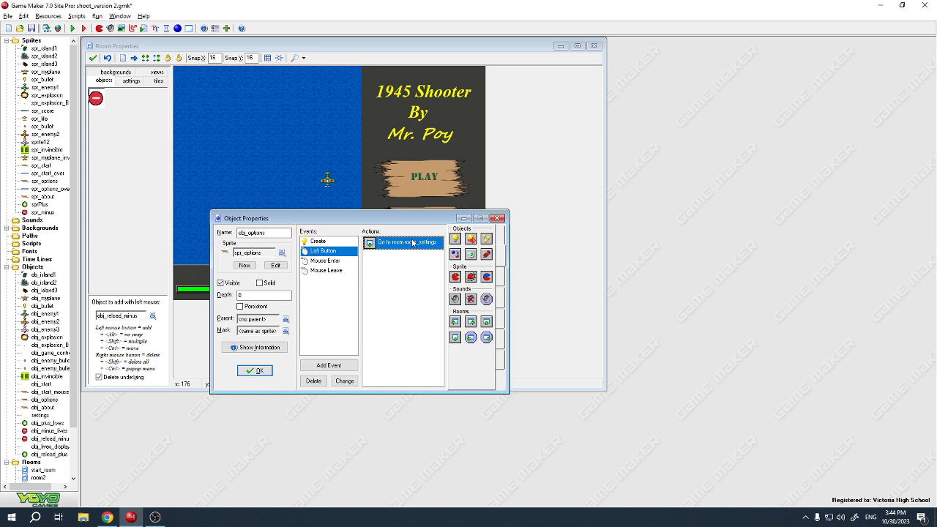
pyautogui.click(324, 260)
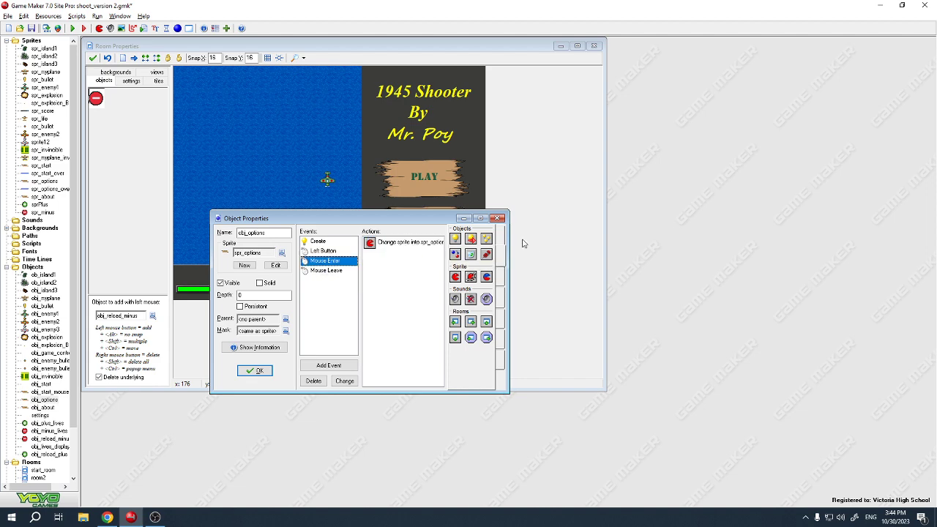
pyautogui.moveTo(510, 243); pyautogui.dragTo(541, 249)
pyautogui.click(422, 244)
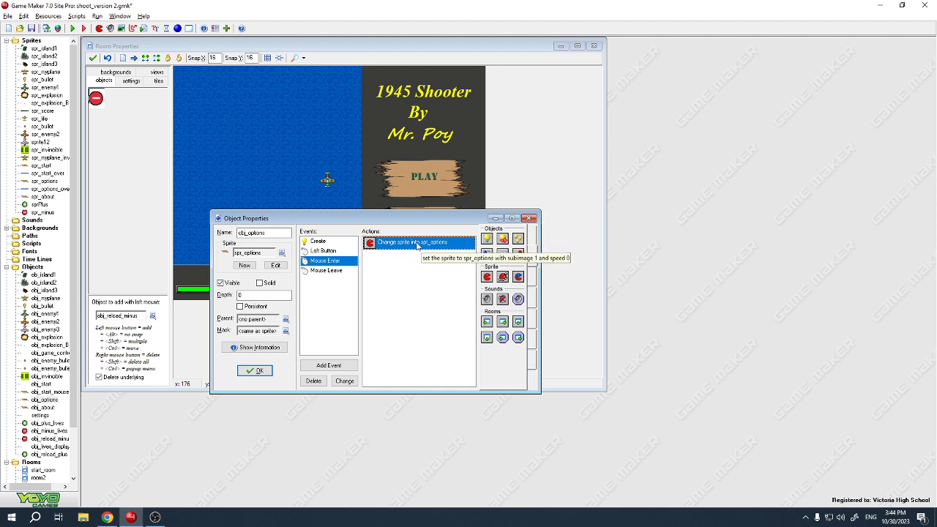
pyautogui.click(327, 271)
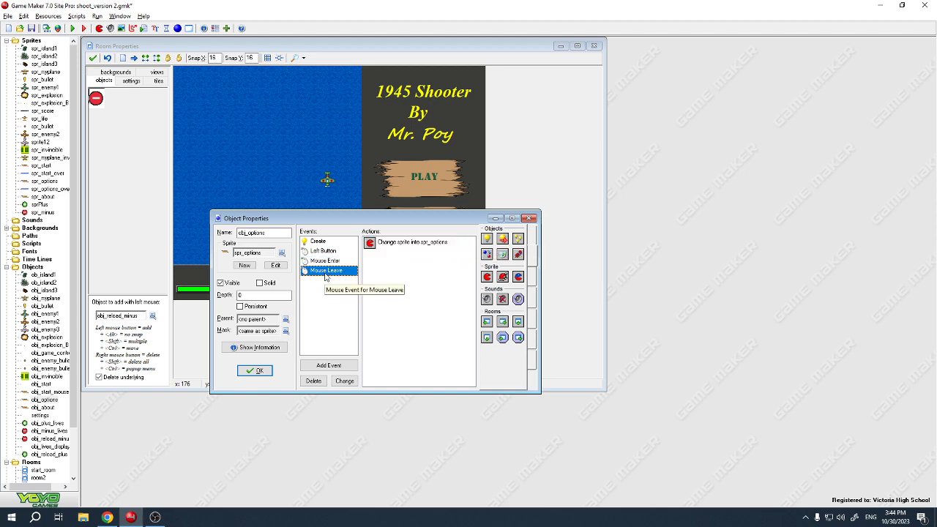
pyautogui.click(397, 244)
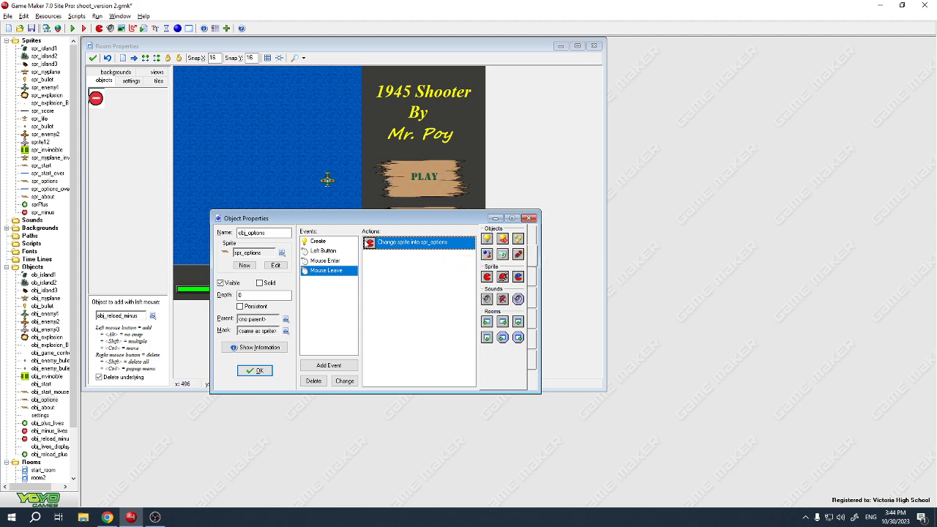
pyautogui.click(319, 242)
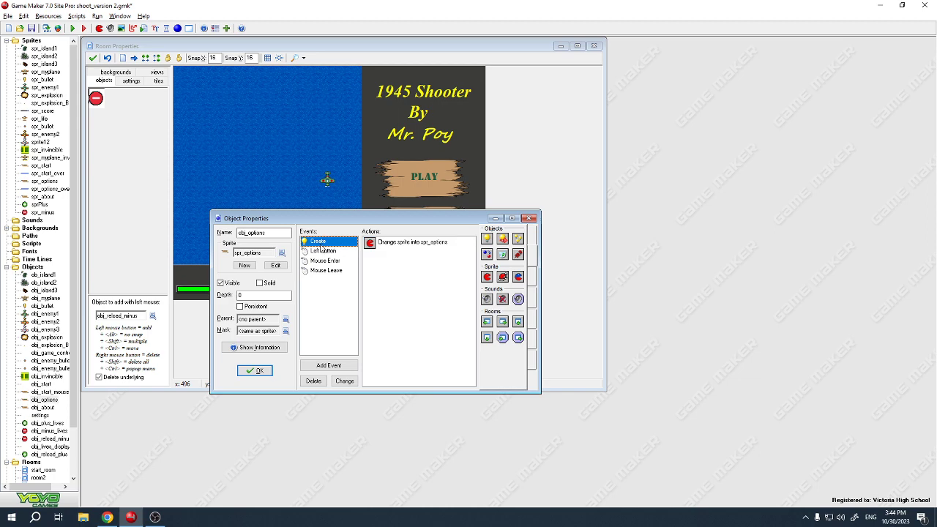
pyautogui.click(395, 243)
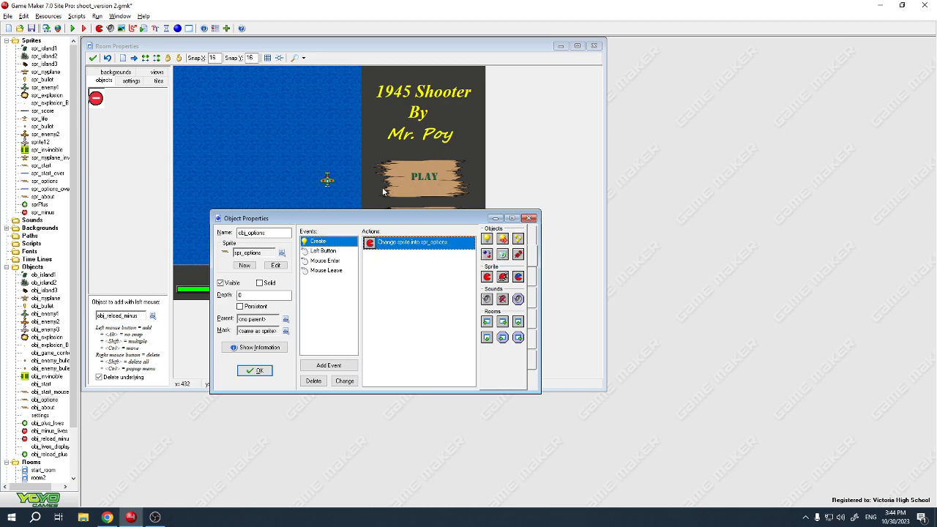
pyautogui.click(326, 270)
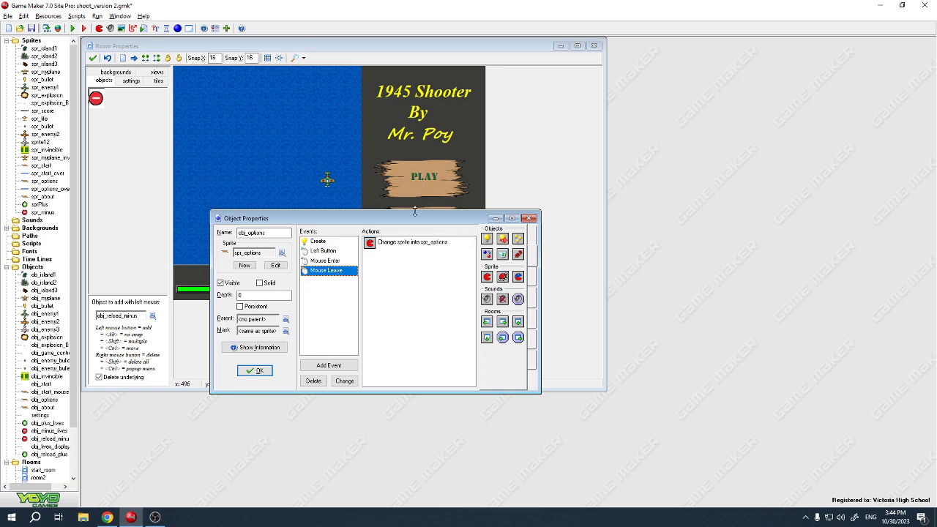
pyautogui.click(405, 242)
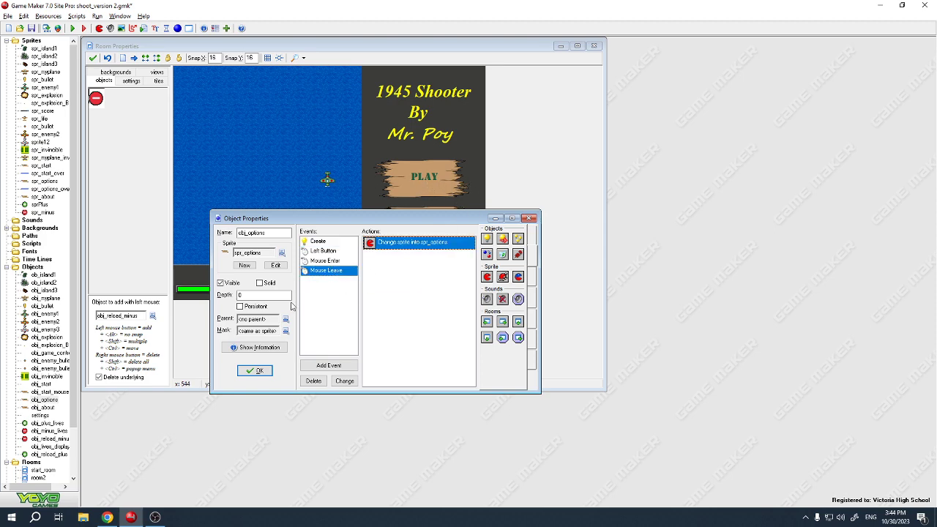
pyautogui.click(325, 261)
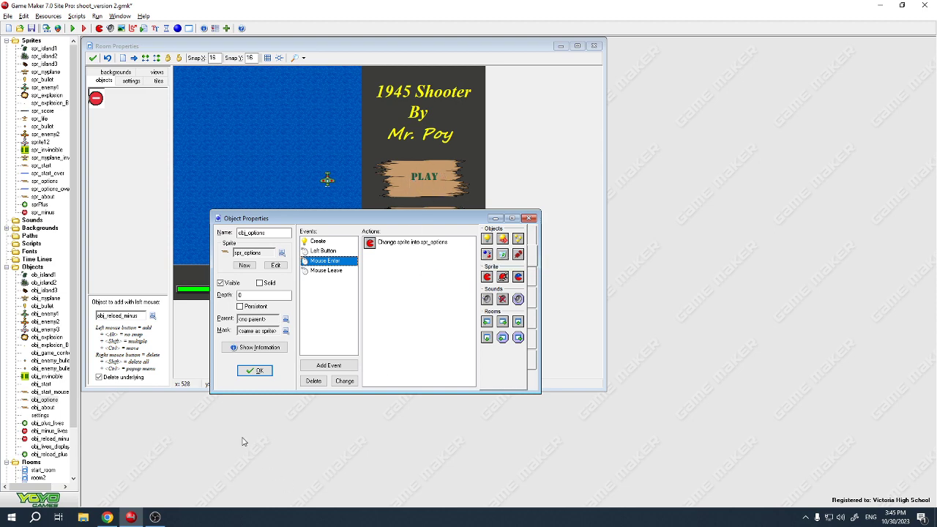
# - Change obj_options' Left Button event to Mouse Left pressed, keeping Go to room_settings
pyautogui.click(314, 252)
pyautogui.rightClick(325, 251)
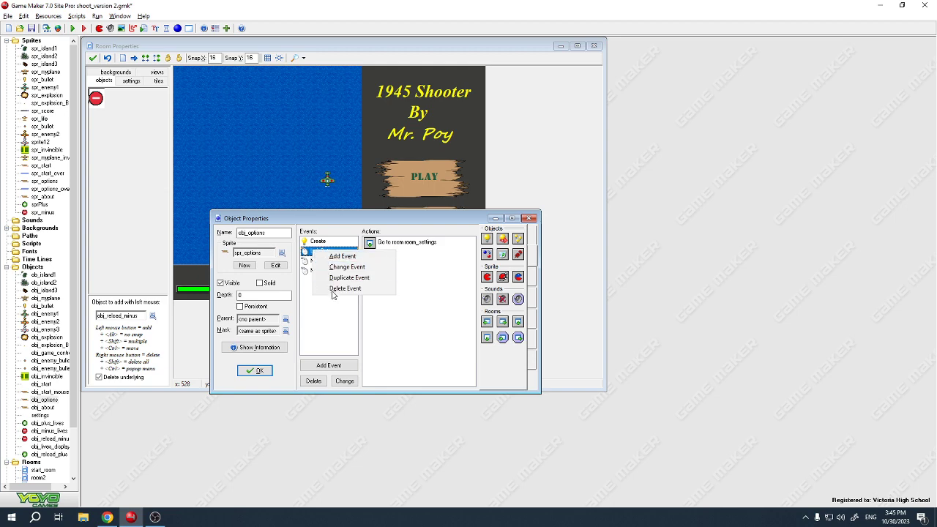
pyautogui.click(347, 266)
pyautogui.click(512, 241)
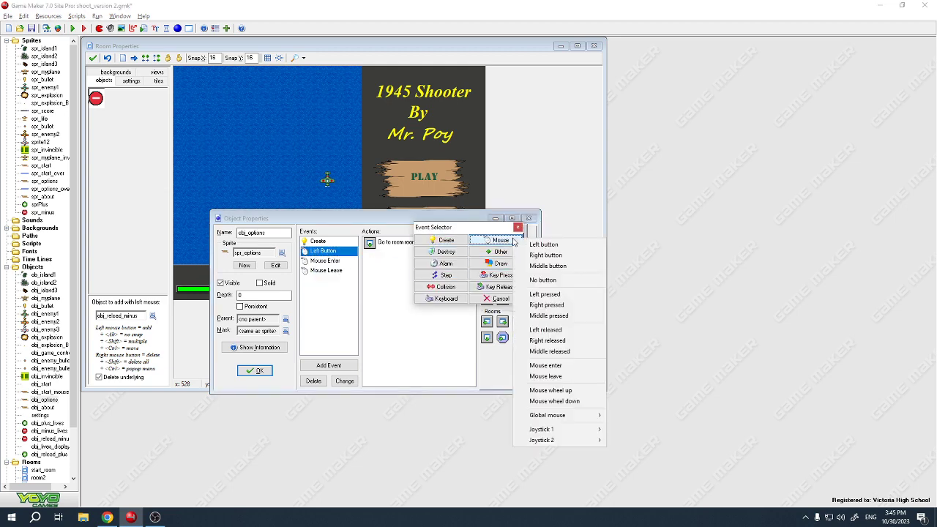
pyautogui.click(556, 296)
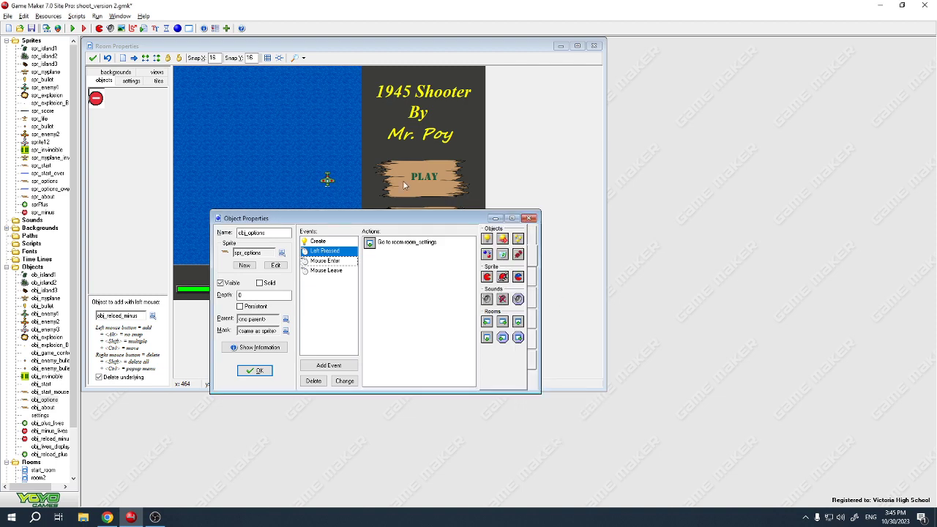
pyautogui.click(414, 243)
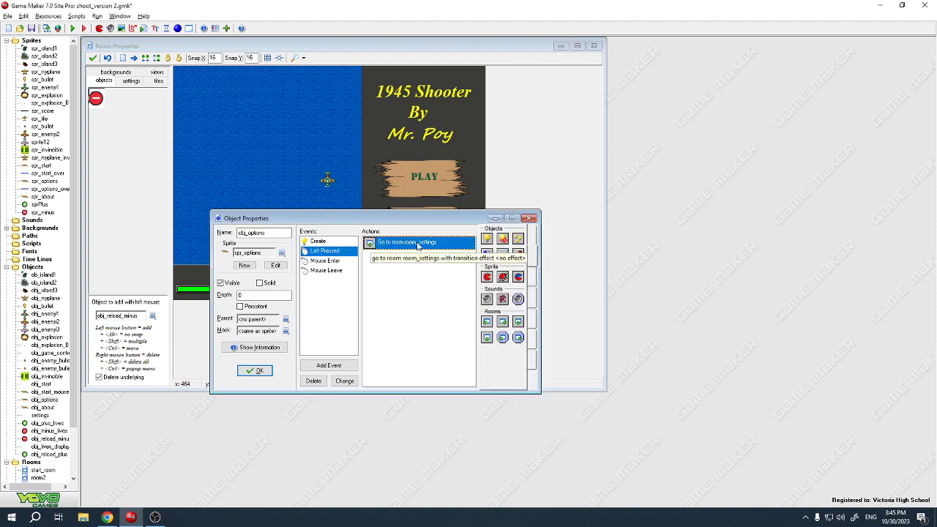
pyautogui.click(256, 371)
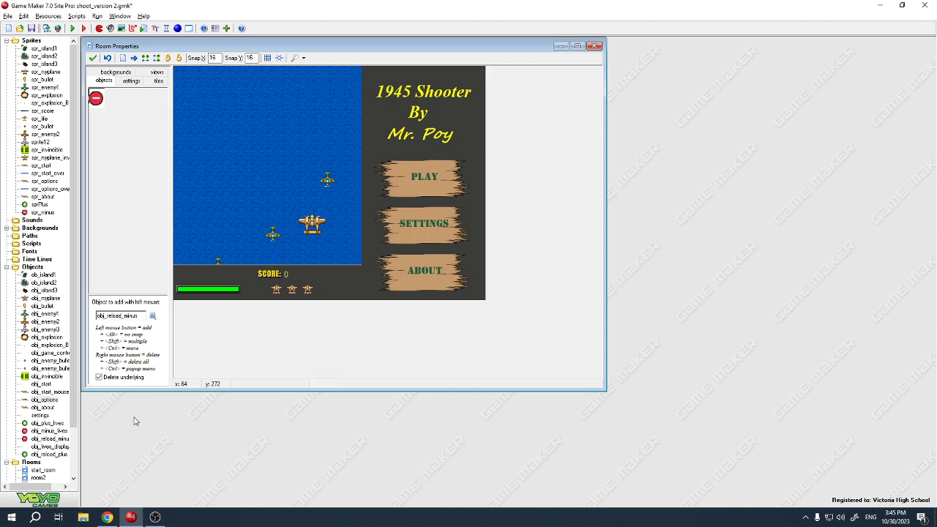
# - Open the settings object's properties and collapse the Objects and Sprites folders
pyautogui.doubleClick(40, 416)
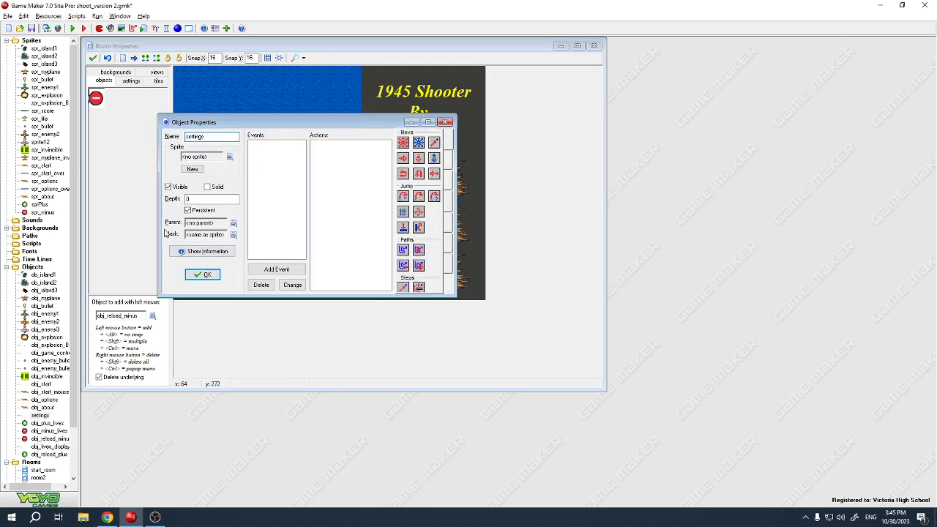
pyautogui.moveTo(216, 123); pyautogui.dragTo(299, 165)
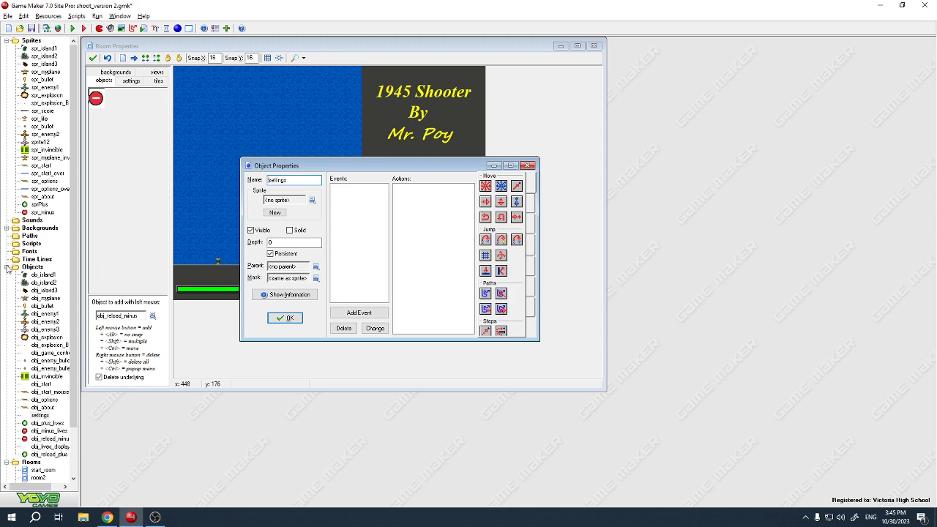
pyautogui.click(7, 268)
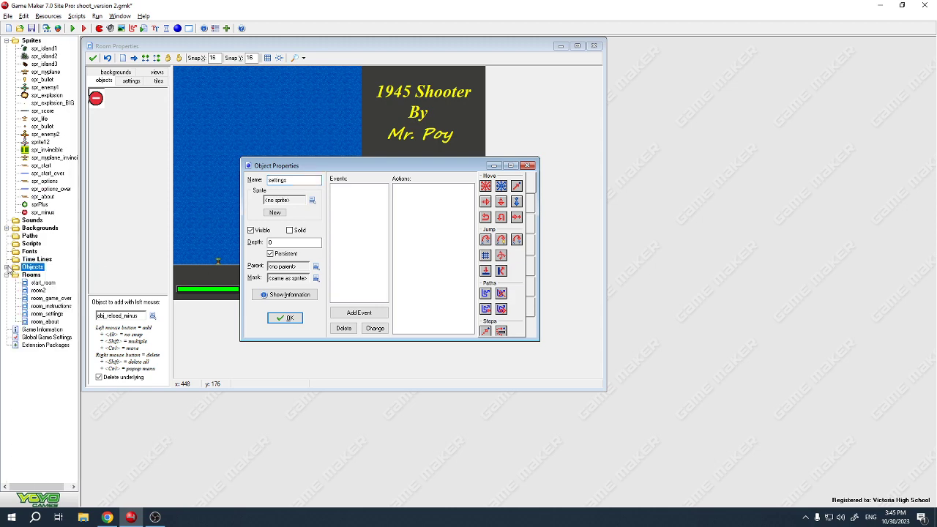
pyautogui.click(6, 41)
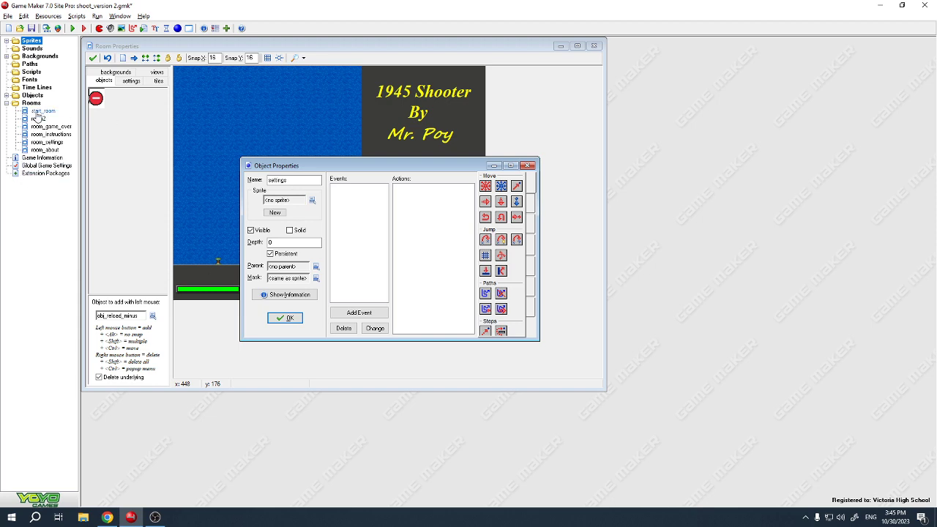
# - Select start_room, room_instructions, room_settings and room_about in turn
pyautogui.click(43, 112)
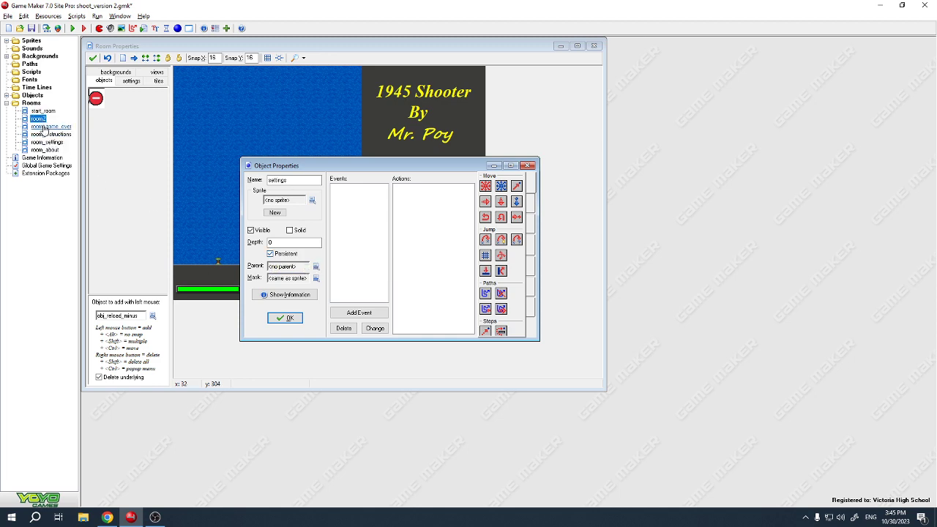
pyautogui.click(46, 135)
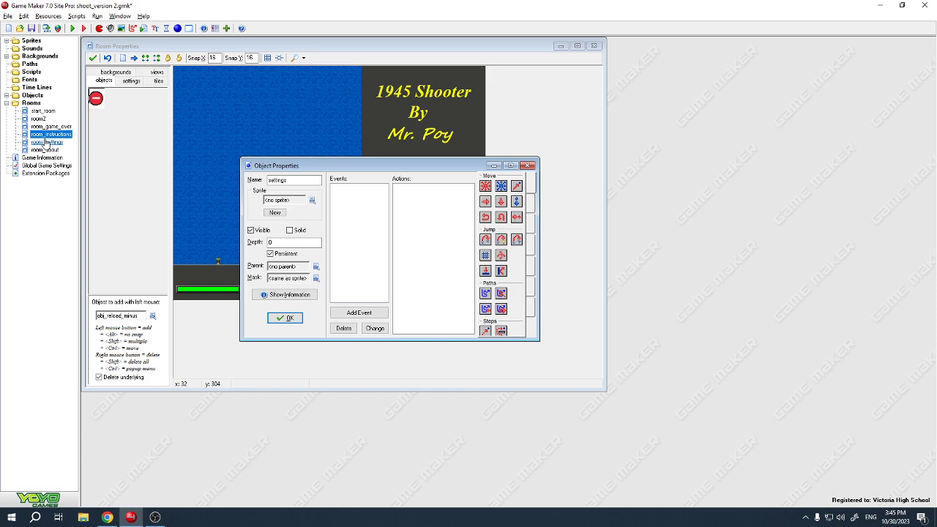
pyautogui.click(46, 142)
pyautogui.click(43, 150)
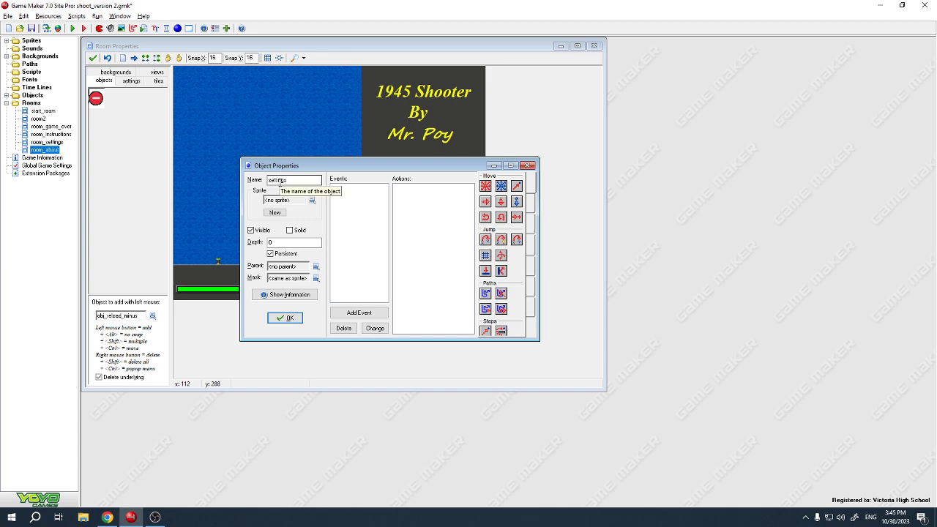
# - Choose settings as the object to add in the room editor
pyautogui.click(152, 316)
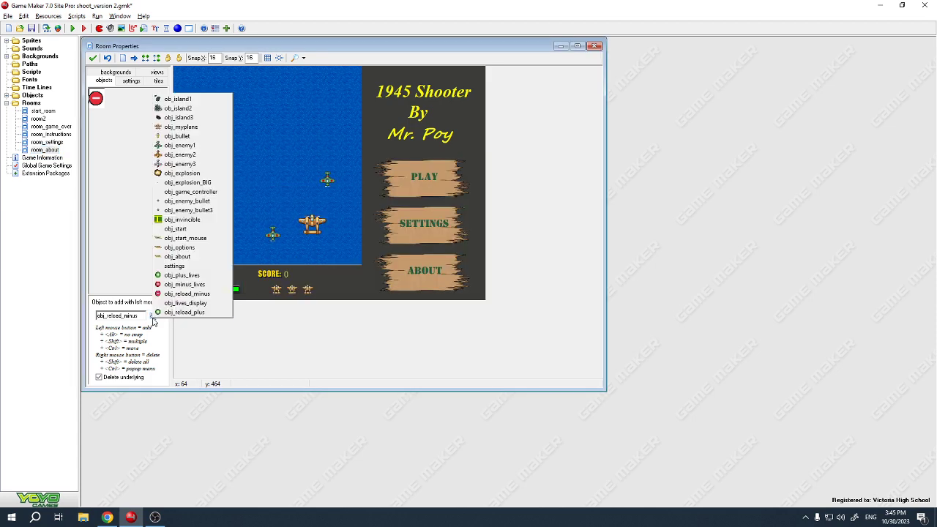
pyautogui.click(176, 266)
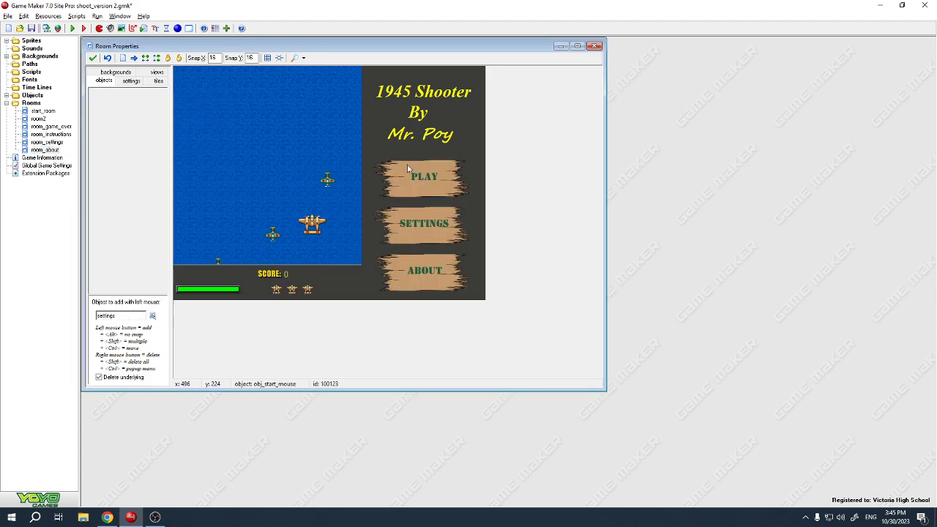